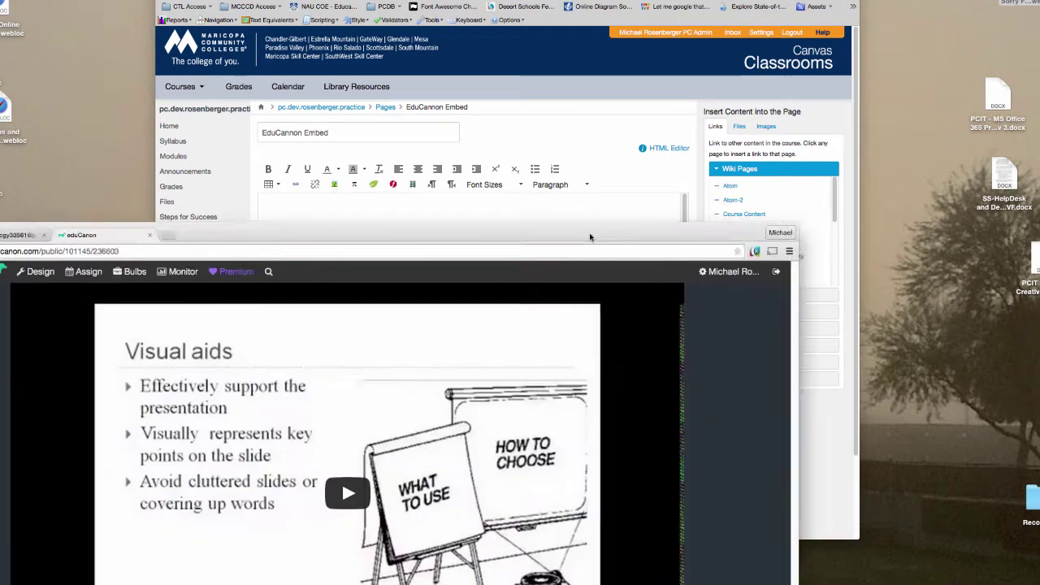
Copy the eduCanon video's public web address and clear its browser window away from the Canvas page editor.
{"action": "left_click_drag", "start_coordinate": [592, 233], "coordinate": [646, 19]}
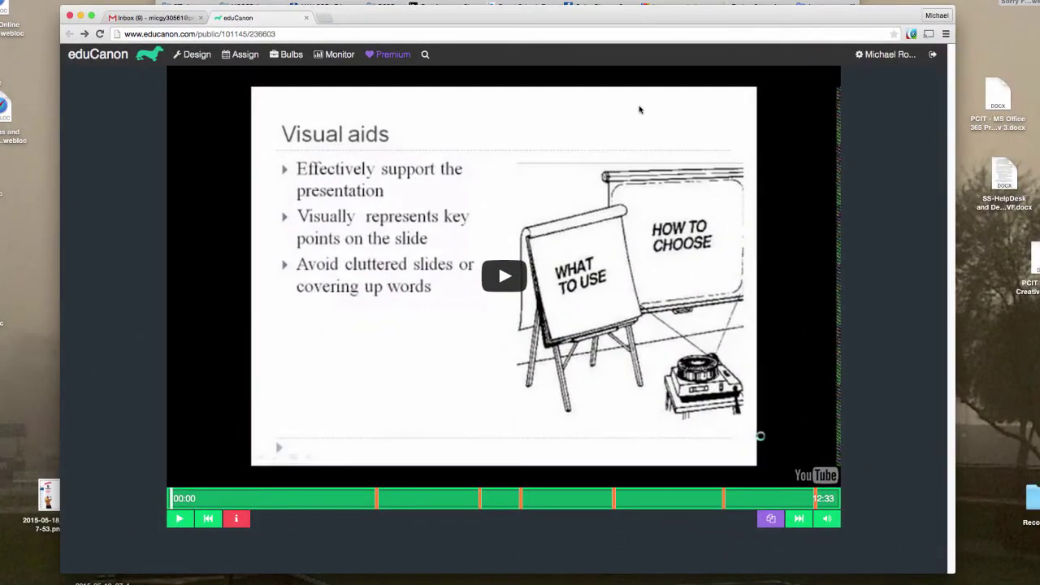
{"action": "left_click", "coordinate": [290, 34]}
{"action": "key", "text": "super+c"}
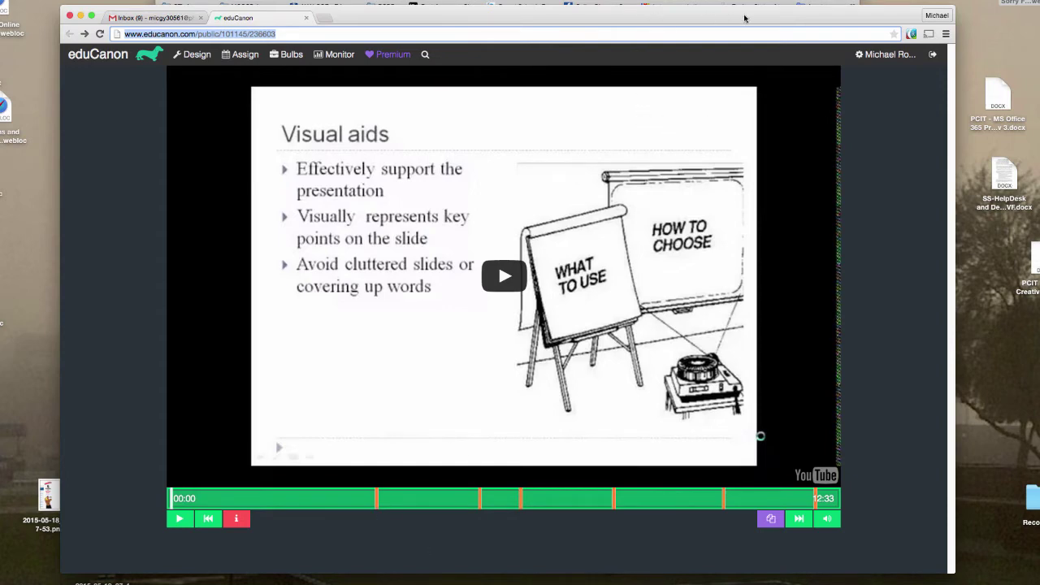
{"action": "left_click_drag", "start_coordinate": [744, 18], "coordinate": [838, 27]}
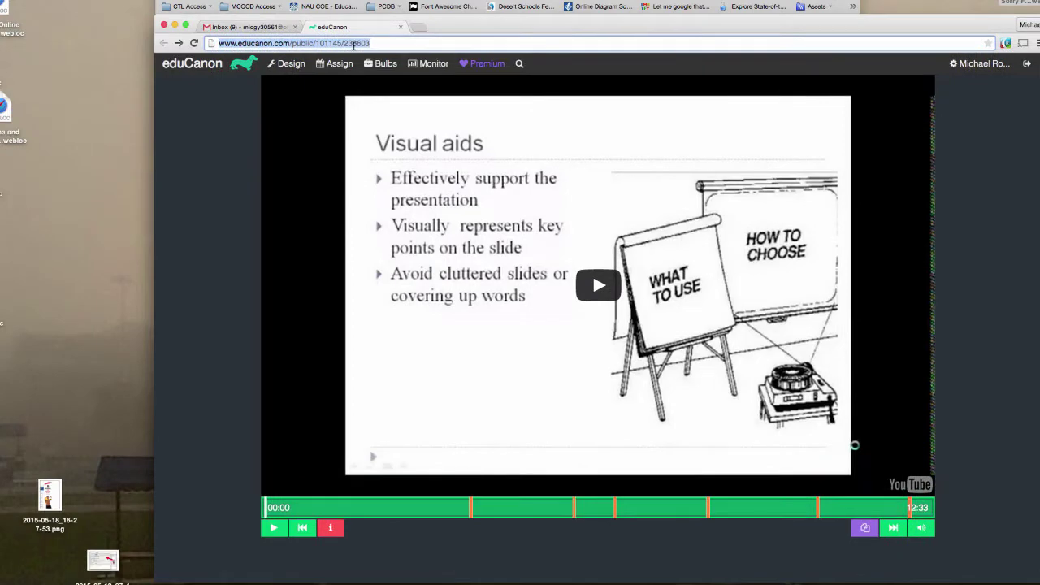
{"action": "left_click_drag", "start_coordinate": [635, 29], "coordinate": [0, 108]}
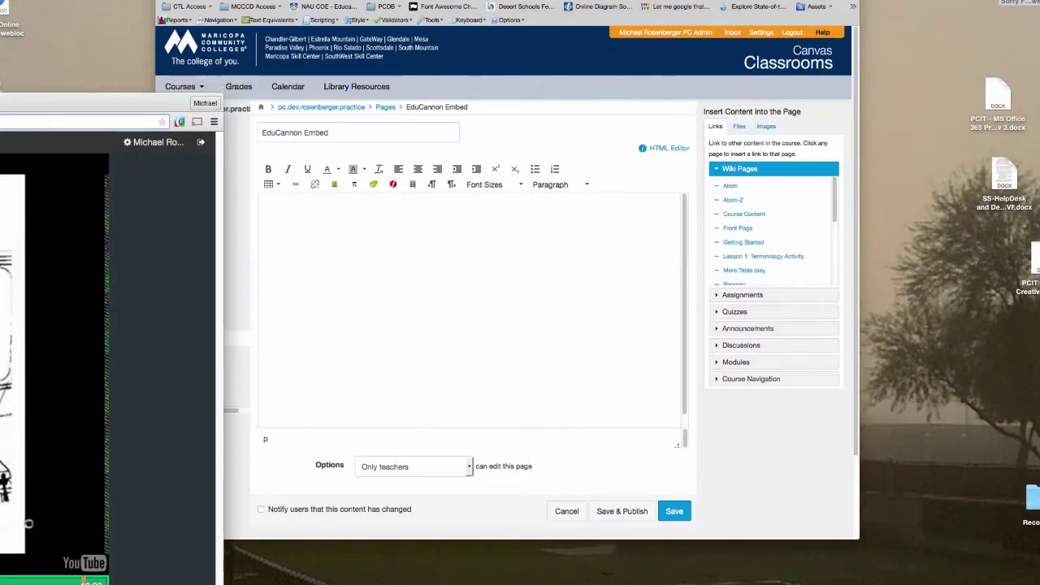
{"action": "key", "text": "super+m"}
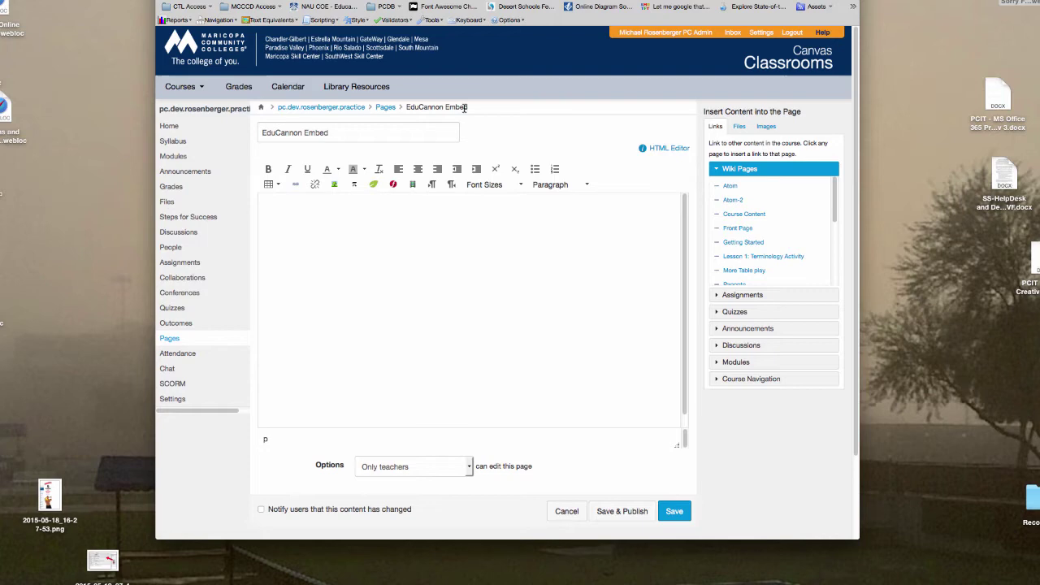
In the EduCannon Embed page's HTML source, start an iframe tag with the copied eduCanon address as its src.
{"action": "left_click", "coordinate": [667, 151]}
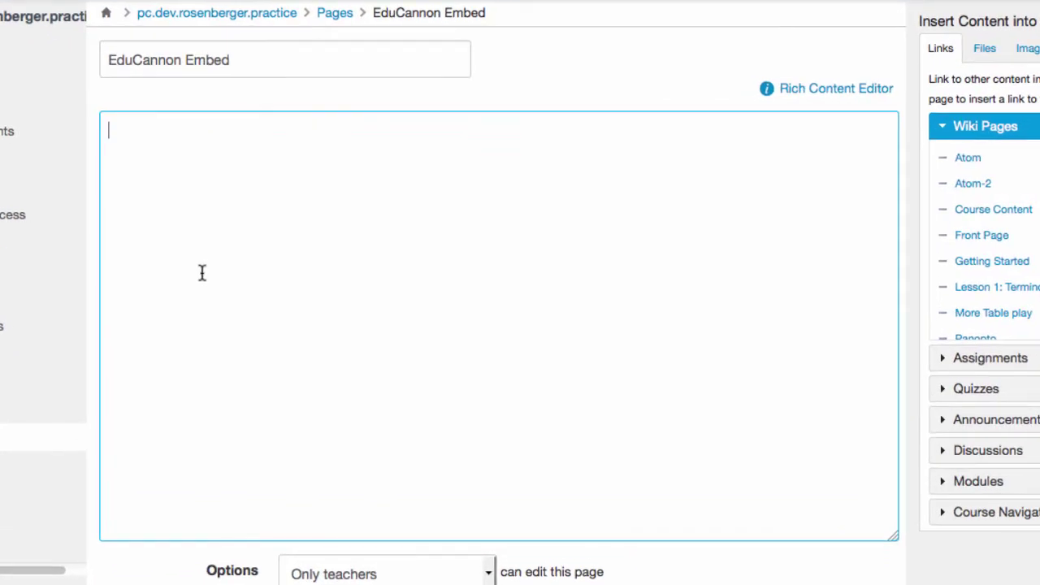
{"action": "type", "text": "<iframe"}
{"action": "left_click", "coordinate": [251, 130]}
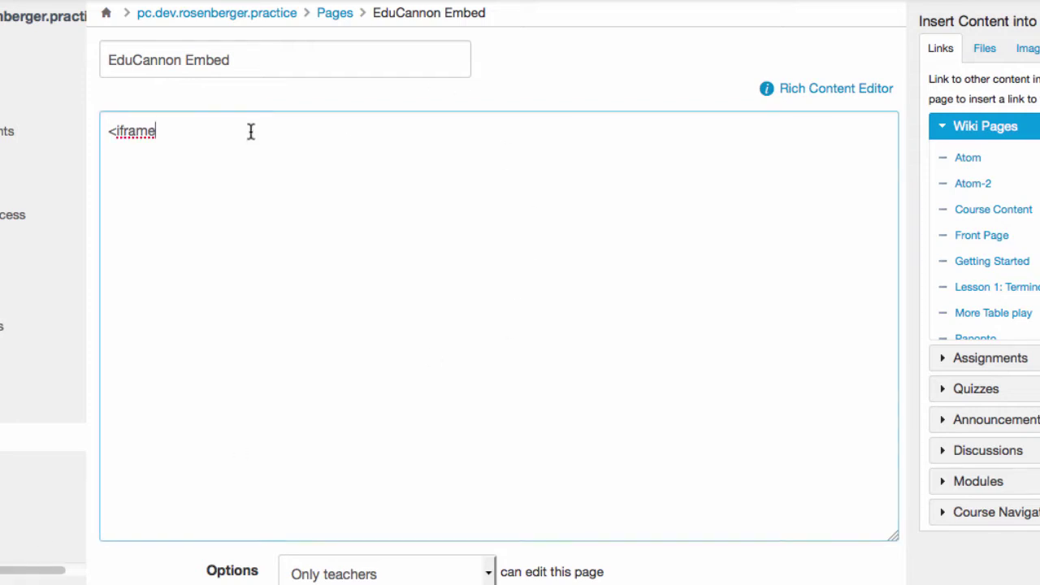
{"action": "type", "text": "src"}
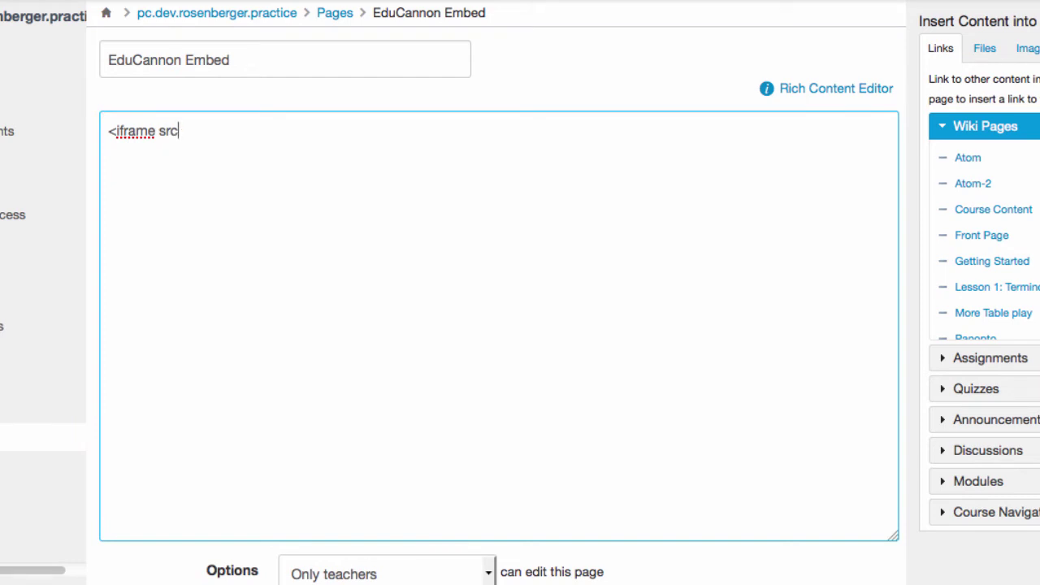
{"action": "type", "text": "=\""}
{"action": "key", "text": "super+Tab"}
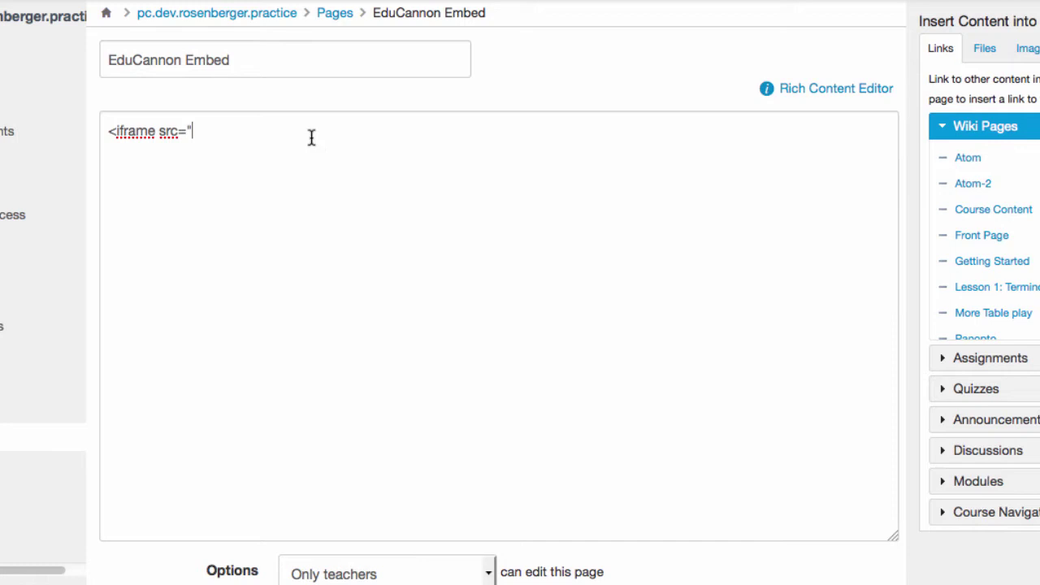
{"action": "left_click", "coordinate": [280, 138]}
{"action": "key", "text": "super+v"}
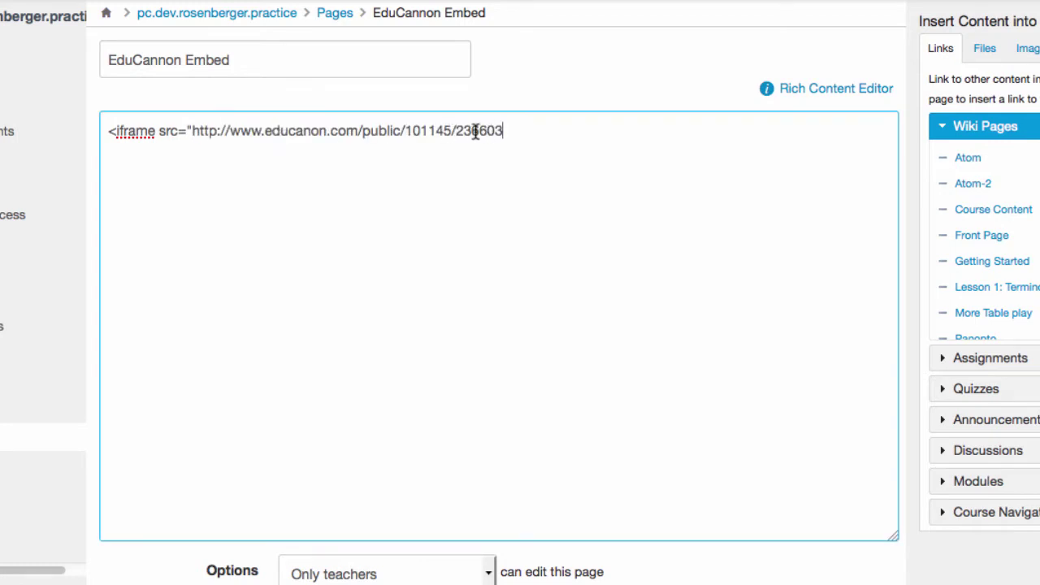
Close the src value, add width="100% and height="700" to the iframe, and finish it with </iframe>.
{"action": "type", "text": "\""}
{"action": "type", "text": "width=\"100%"}
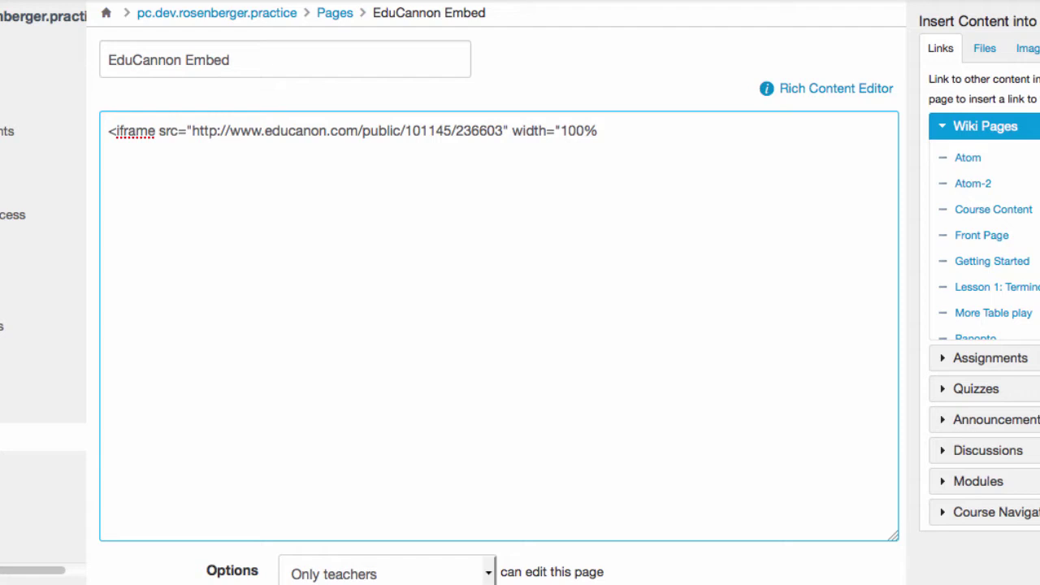
{"action": "type", "text": " heiught"}
{"action": "key", "text": "BackSpace"}
{"action": "key", "text": "BackSpace"}
{"action": "key", "text": "BackSpace"}
{"action": "key", "text": "BackSpace"}
{"action": "type", "text": "ight=\"700"}
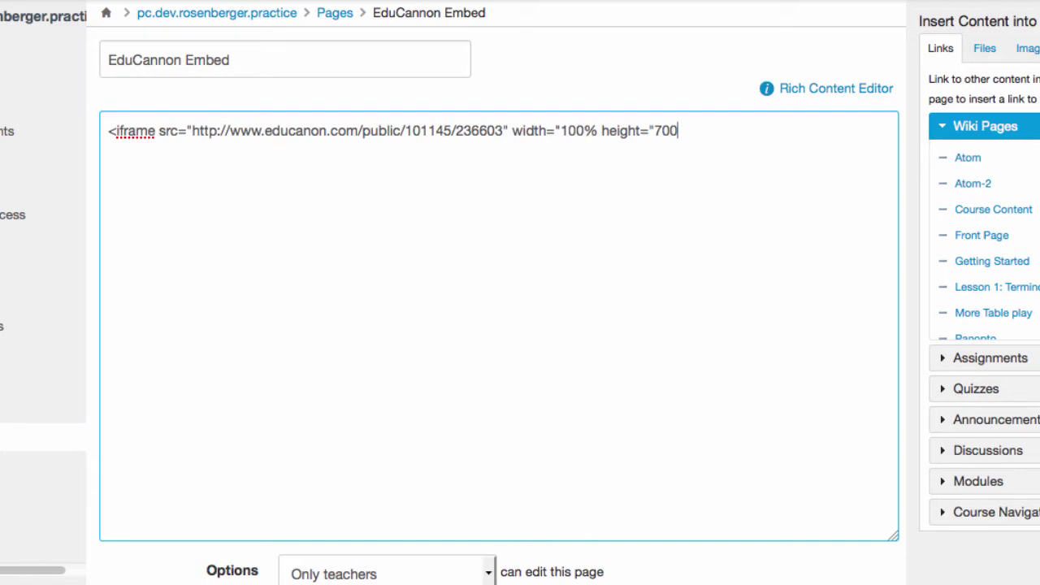
{"action": "type", "text": "\"></iframe>"}
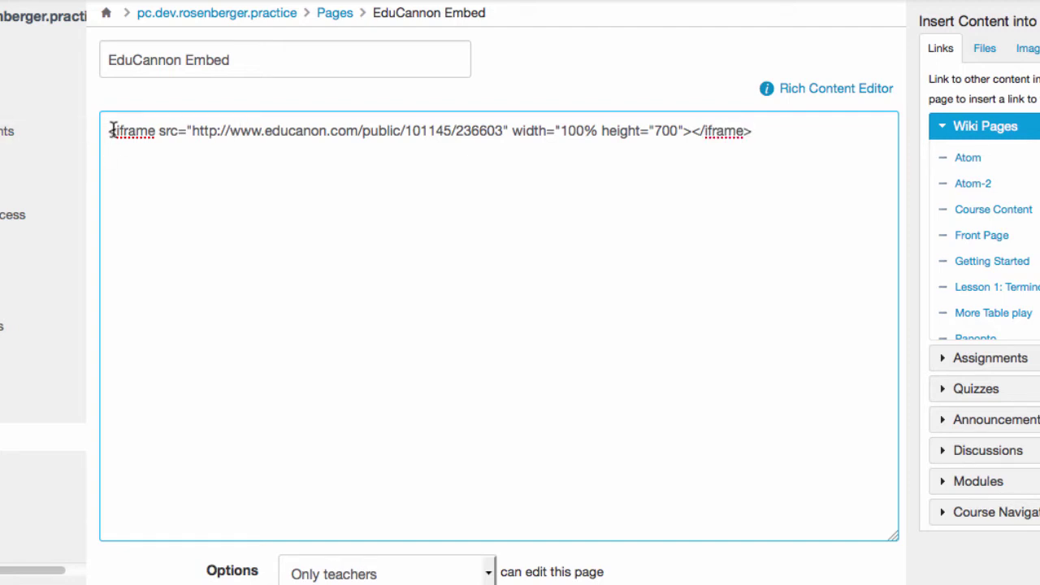
Return to the rich content view, save the page and check the embedded video.
{"action": "left_click", "coordinate": [824, 91]}
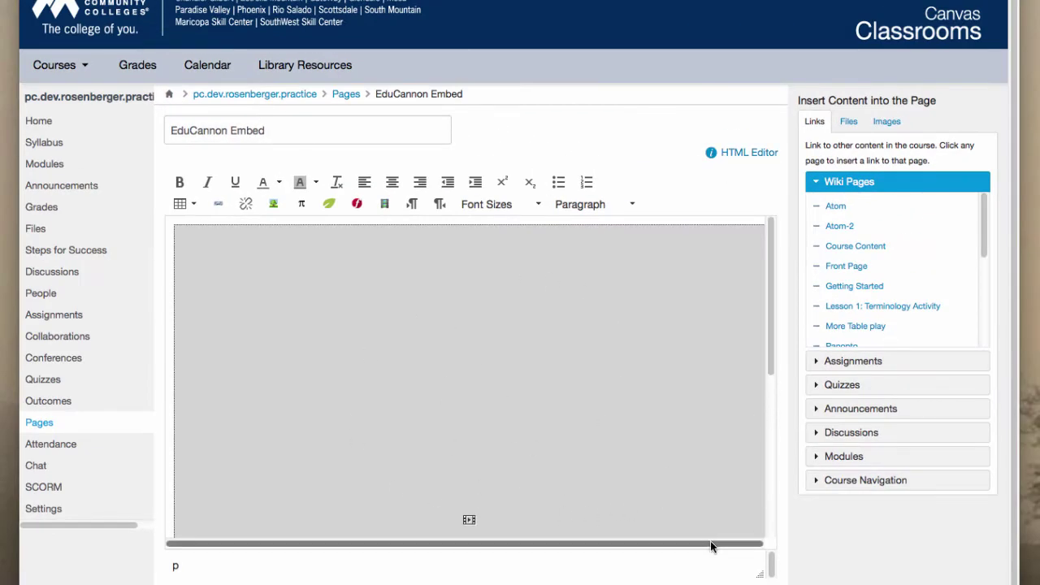
{"action": "mouse_move", "coordinate": [771, 365]}
{"action": "left_mouse_down"}
{"action": "mouse_move", "coordinate": [772, 524]}
{"action": "mouse_move", "coordinate": [772, 365]}
{"action": "left_mouse_up"}
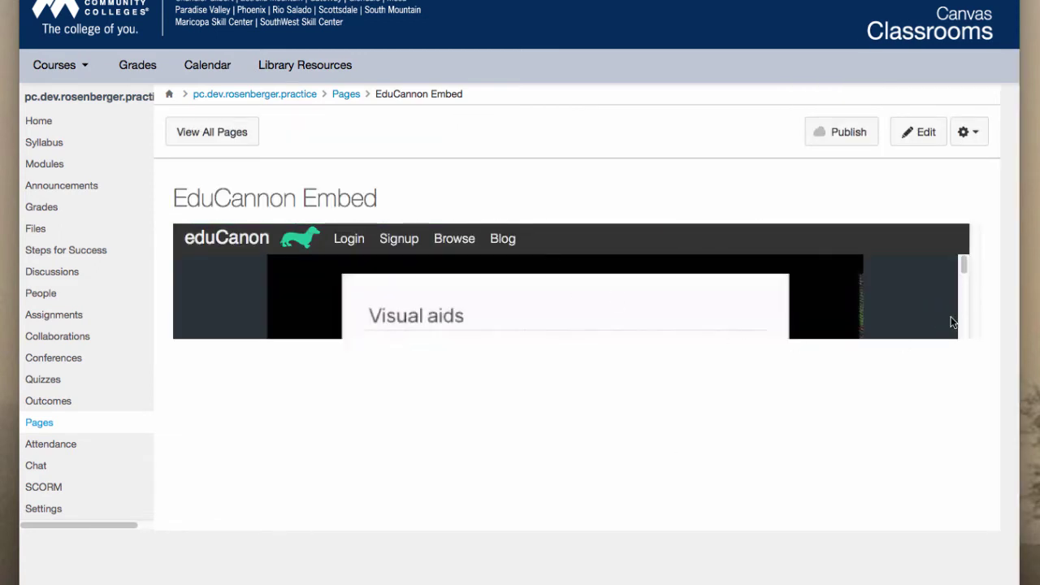
{"action": "mouse_move", "coordinate": [961, 264]}
{"action": "left_mouse_down"}
{"action": "mouse_move", "coordinate": [962, 318]}
{"action": "mouse_move", "coordinate": [960, 246]}
{"action": "mouse_move", "coordinate": [956, 348]}
{"action": "mouse_move", "coordinate": [955, 256]}
{"action": "left_mouse_up"}
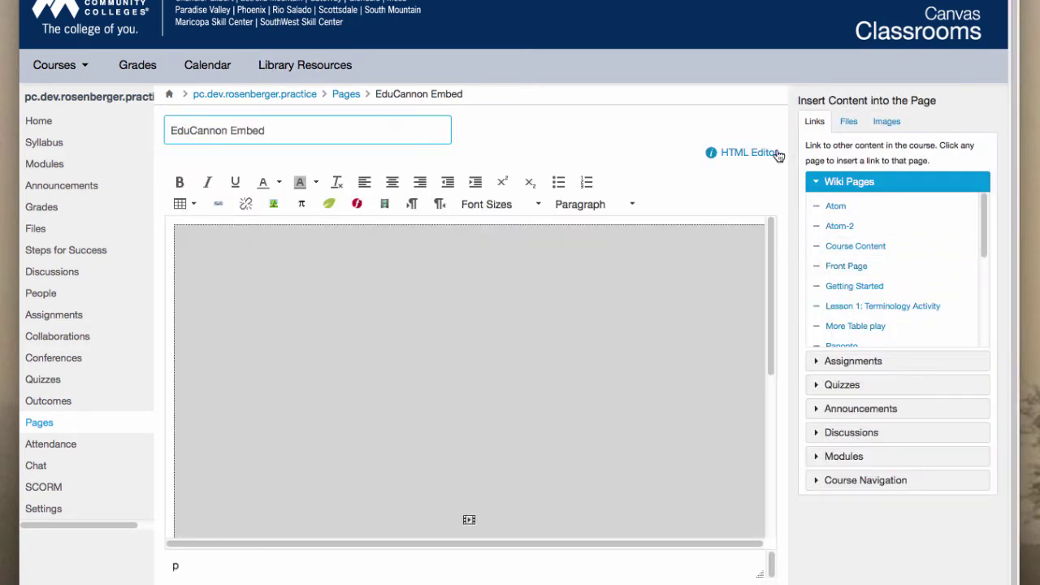
Try to replace the surplus height="150" attribute in the iframe code with 700".
{"action": "left_click", "coordinate": [776, 153]}
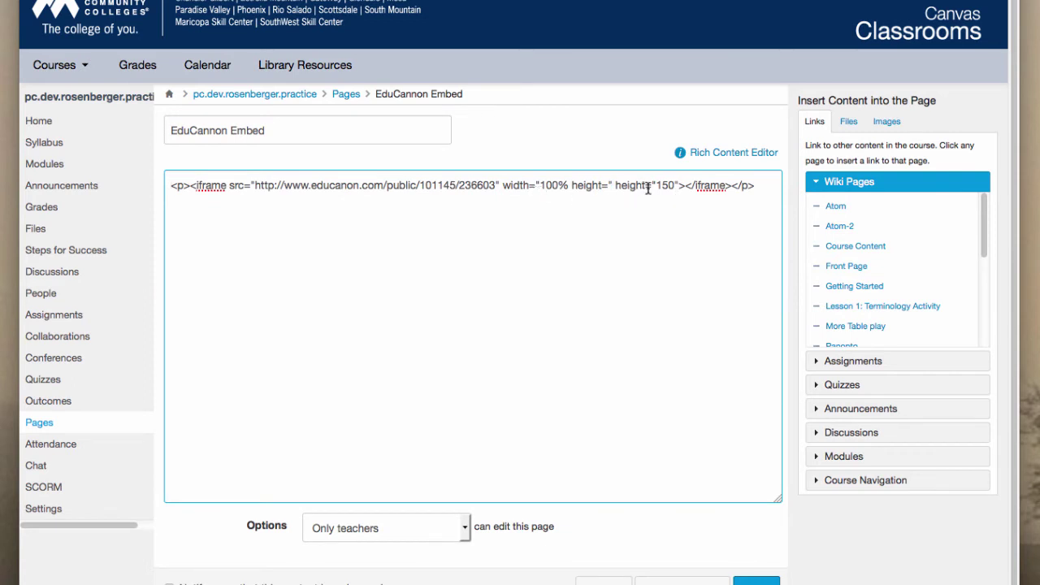
{"action": "left_click_drag", "start_coordinate": [679, 185], "coordinate": [613, 186]}
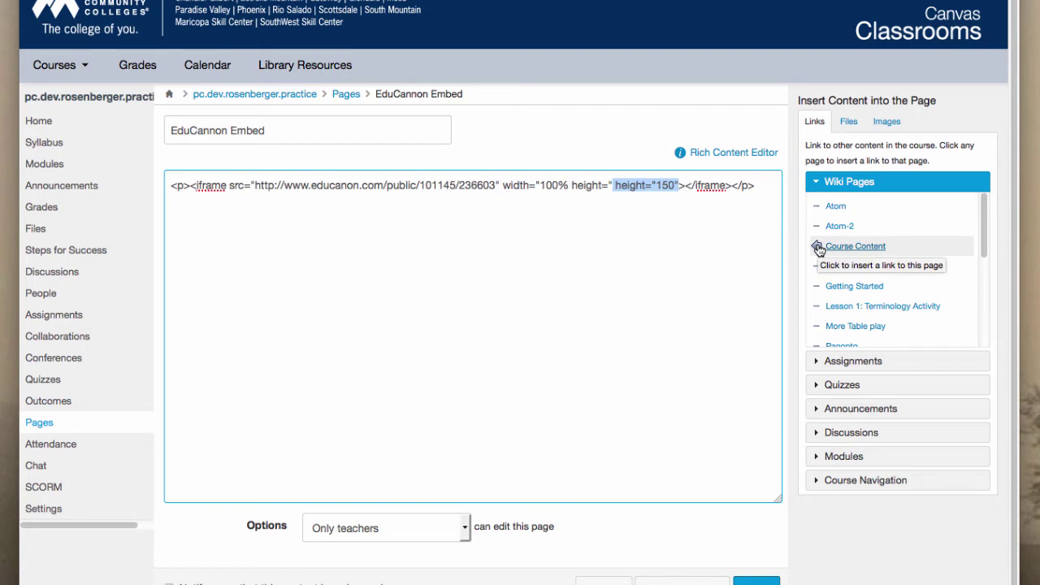
{"action": "type", "text": "700\""}
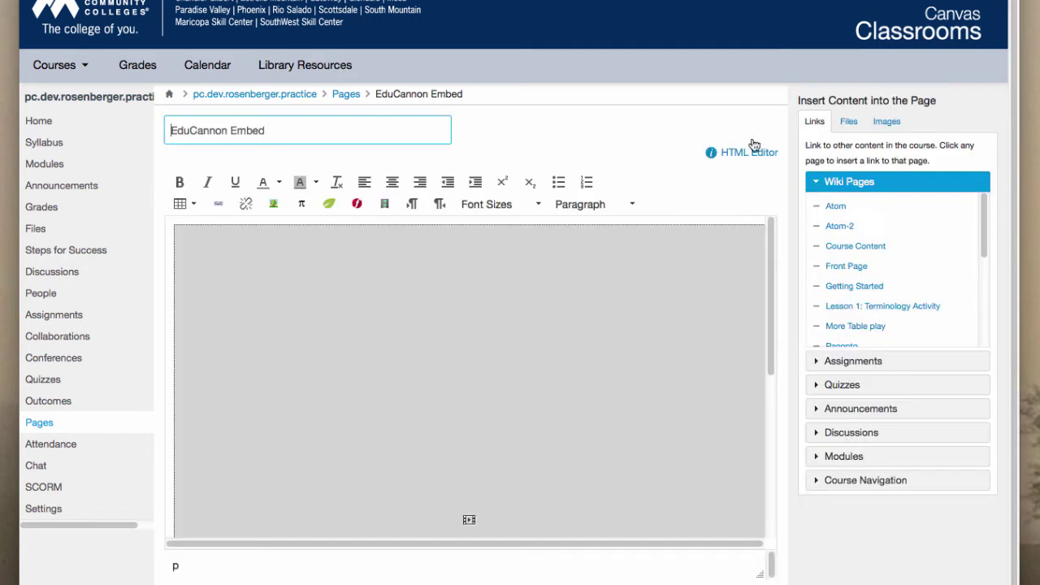
In the page's HTML, close the quote after width="100%, replace the duplicated height with height="700", and save the page.
{"action": "left_click", "coordinate": [749, 151]}
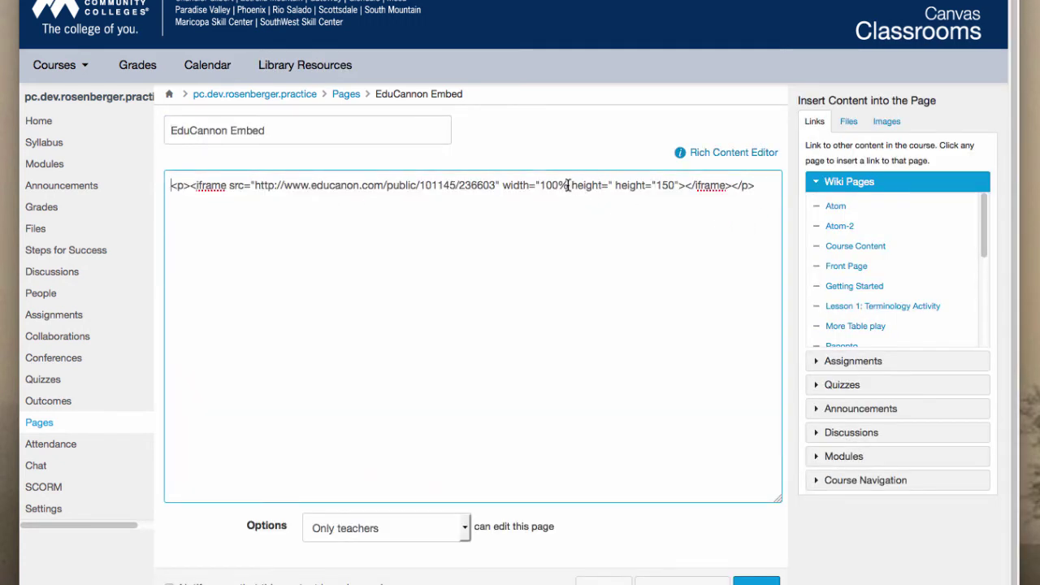
{"action": "left_click", "coordinate": [568, 185]}
{"action": "type", "text": "\""}
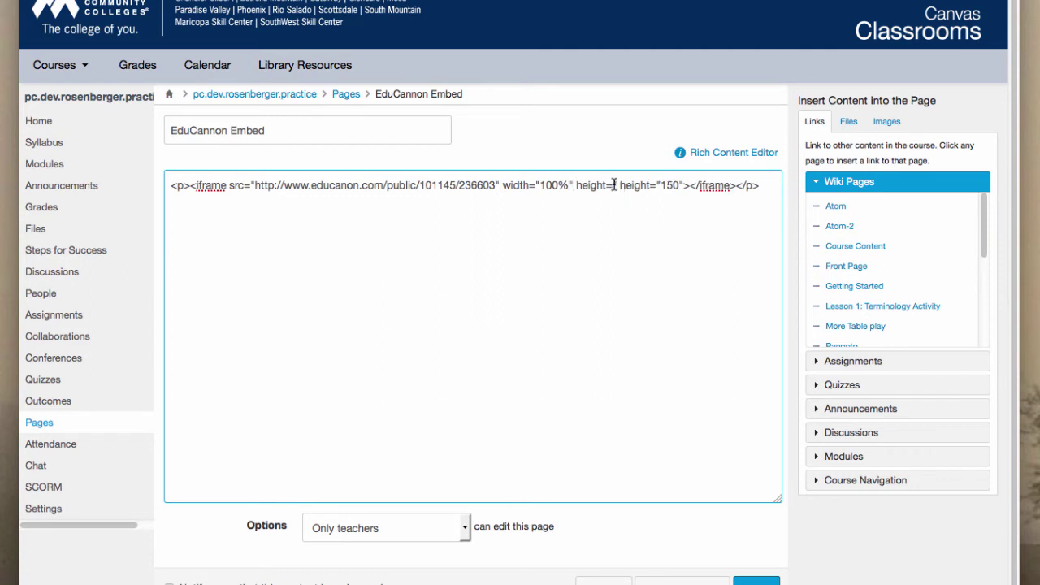
{"action": "left_click_drag", "start_coordinate": [612, 185], "coordinate": [682, 186]}
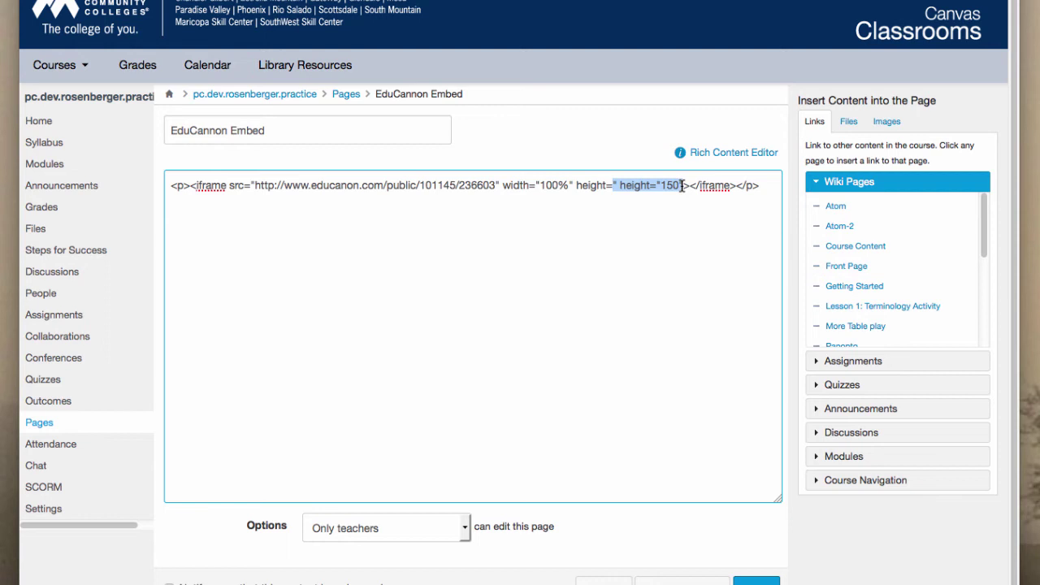
{"action": "key", "text": "BackSpace"}
{"action": "type", "text": "700"}
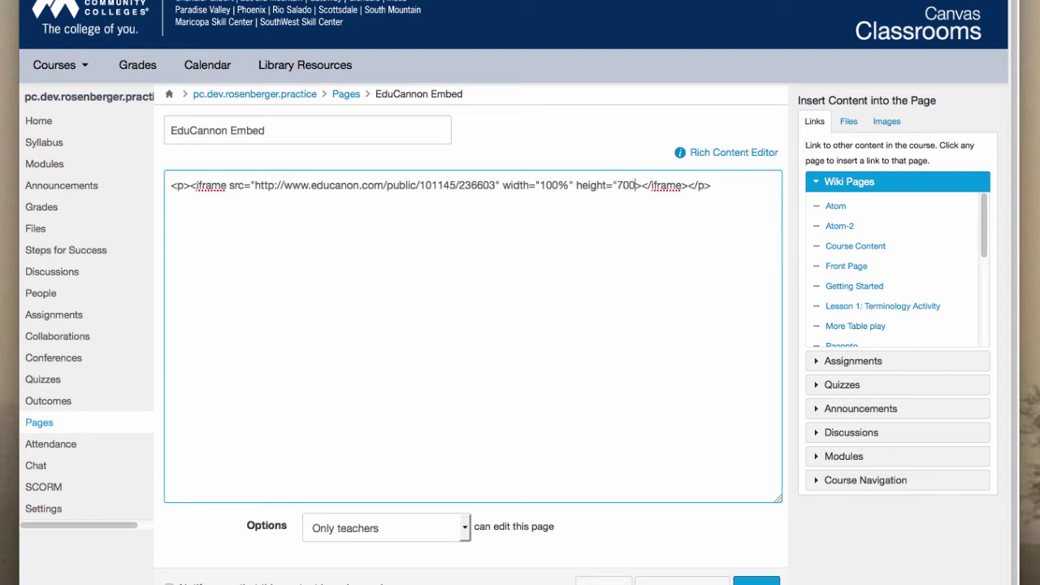
{"action": "type", "text": "\""}
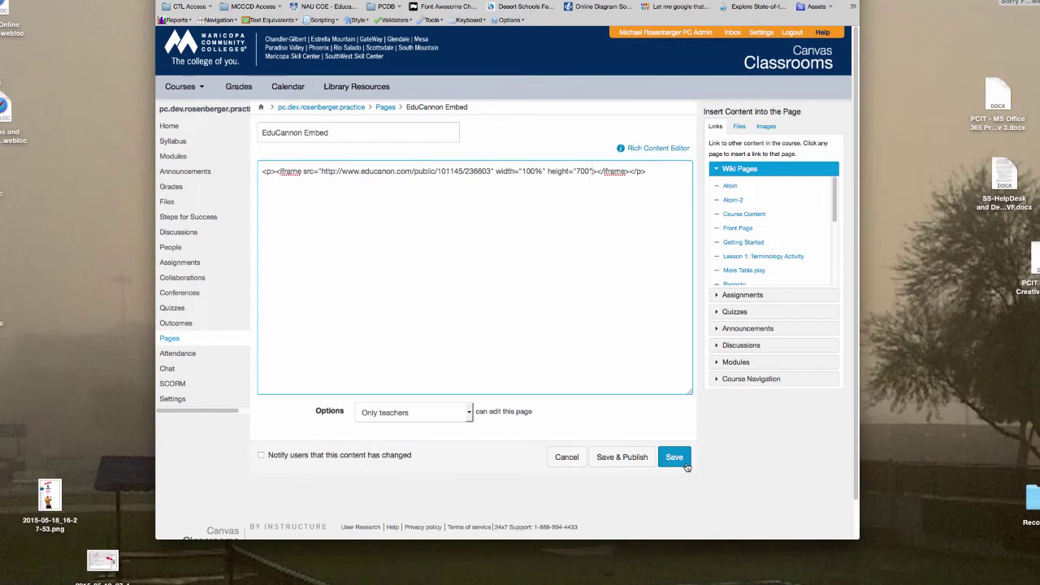
{"action": "left_click", "coordinate": [755, 581]}
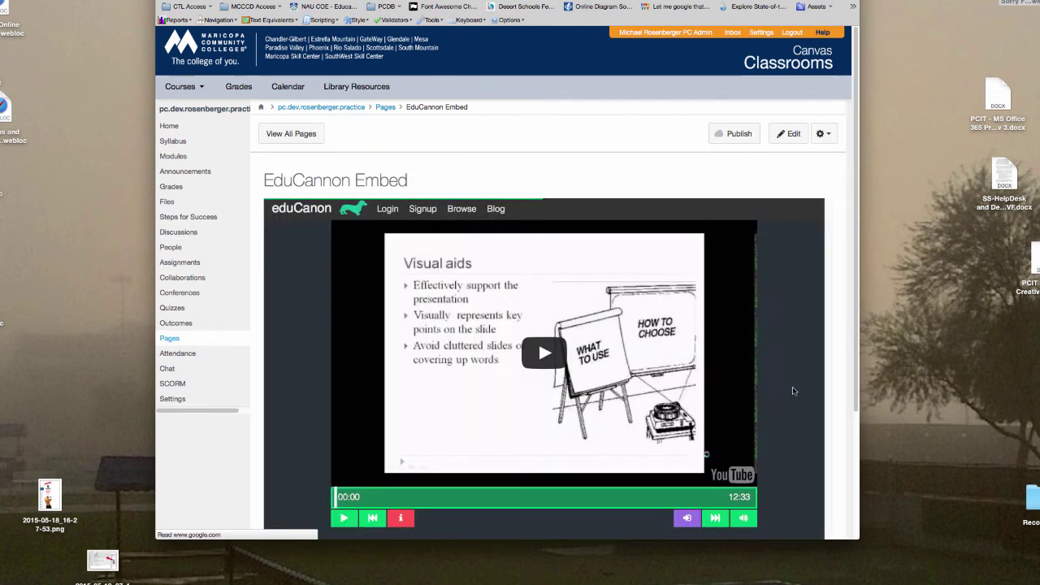
Examine how the embedded eduCanon video fits the page in a narrower and a wider browser window.
{"action": "scroll", "coordinate": [853, 444], "scroll_direction": "down", "scroll_amount": 3}
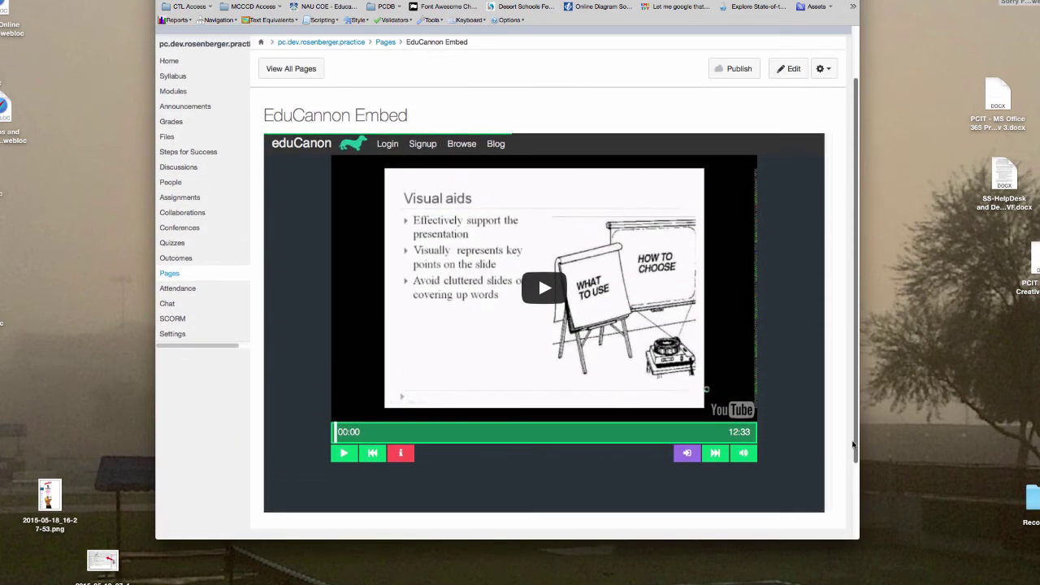
{"action": "scroll", "coordinate": [782, 435], "scroll_direction": "down", "scroll_amount": 2}
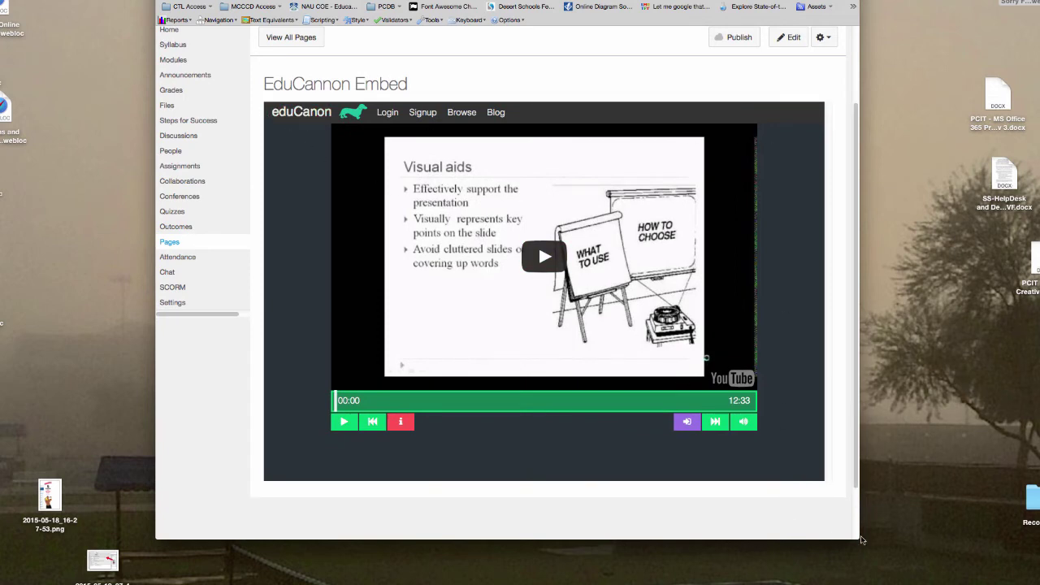
{"action": "left_click_drag", "start_coordinate": [859, 538], "coordinate": [619, 506]}
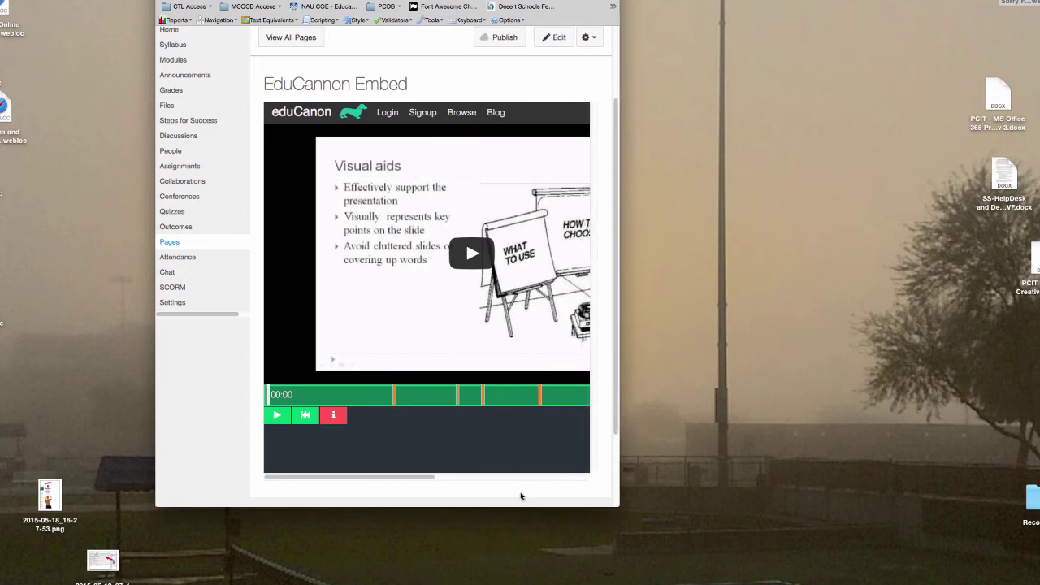
{"action": "mouse_move", "coordinate": [422, 482]}
{"action": "left_mouse_down"}
{"action": "mouse_move", "coordinate": [572, 480]}
{"action": "mouse_move", "coordinate": [424, 481]}
{"action": "left_mouse_up"}
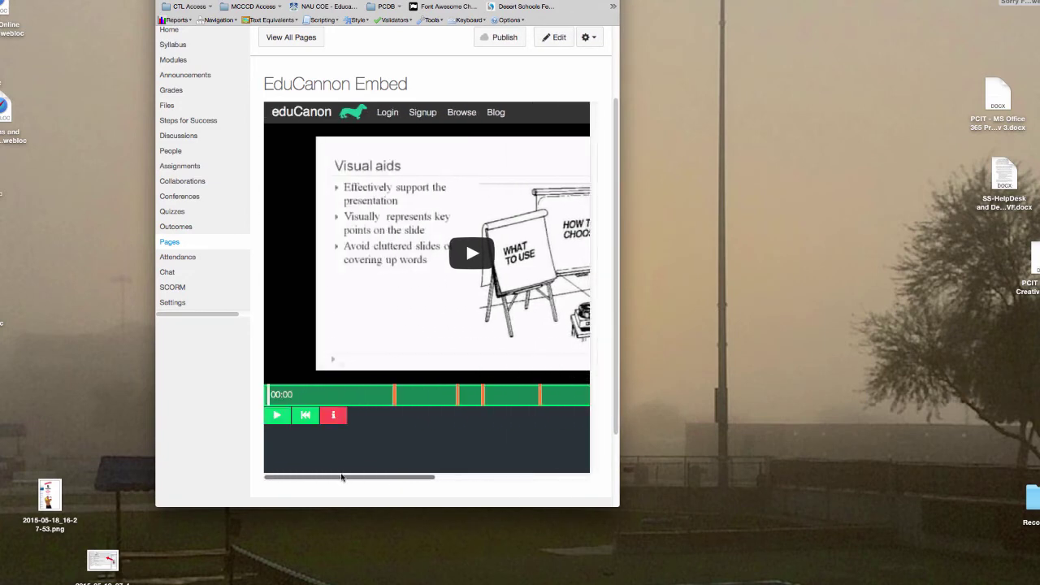
{"action": "left_click_drag", "start_coordinate": [617, 496], "coordinate": [902, 550]}
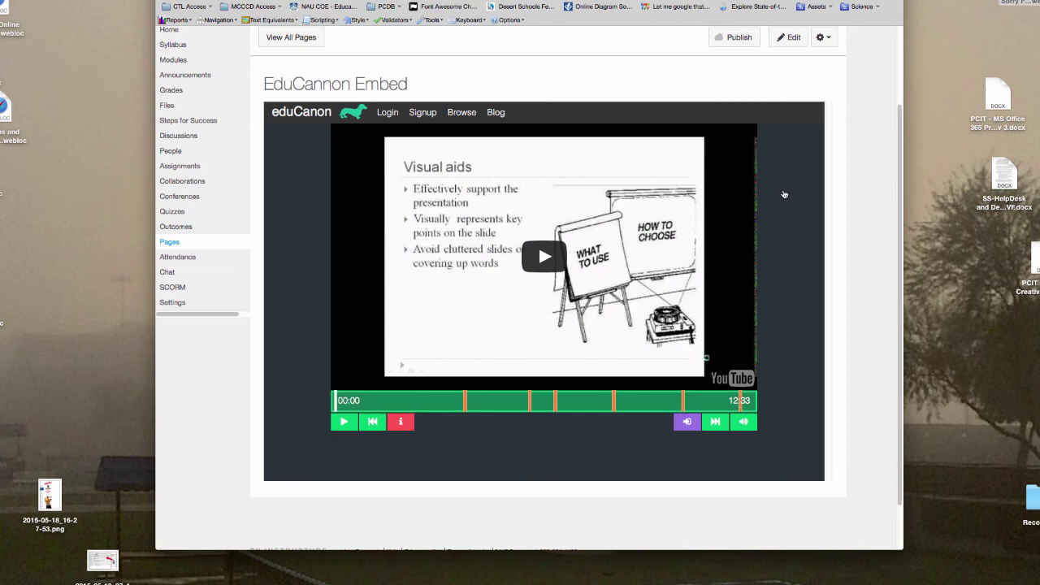
Play the embedded video up to its first question, answer "A way to capture the attention of your audience…", continue and pause playback.
{"action": "left_click", "coordinate": [343, 423]}
{"action": "left_click", "coordinate": [458, 402]}
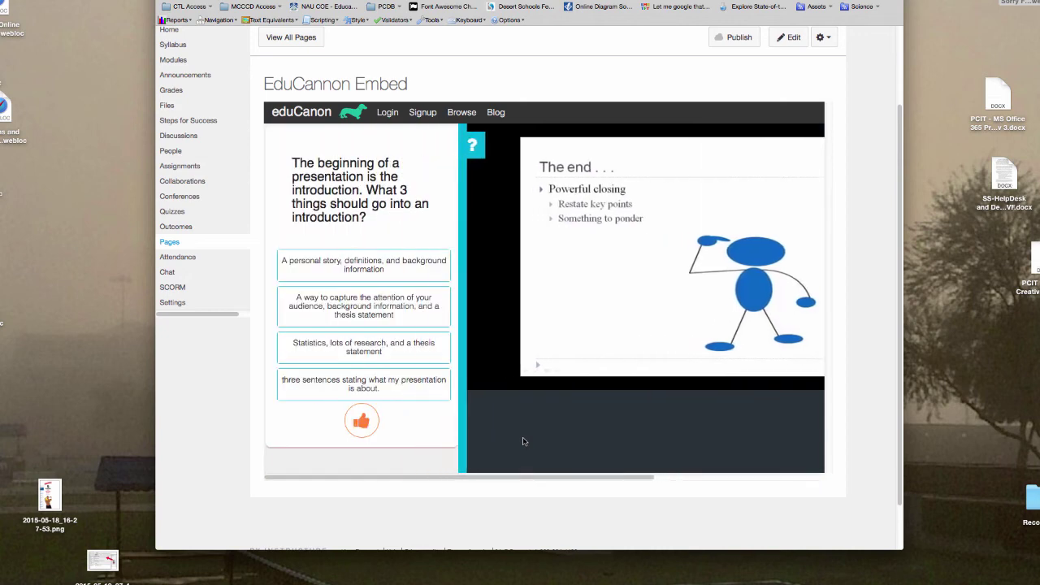
{"action": "left_click", "coordinate": [367, 315]}
{"action": "left_click", "coordinate": [363, 426]}
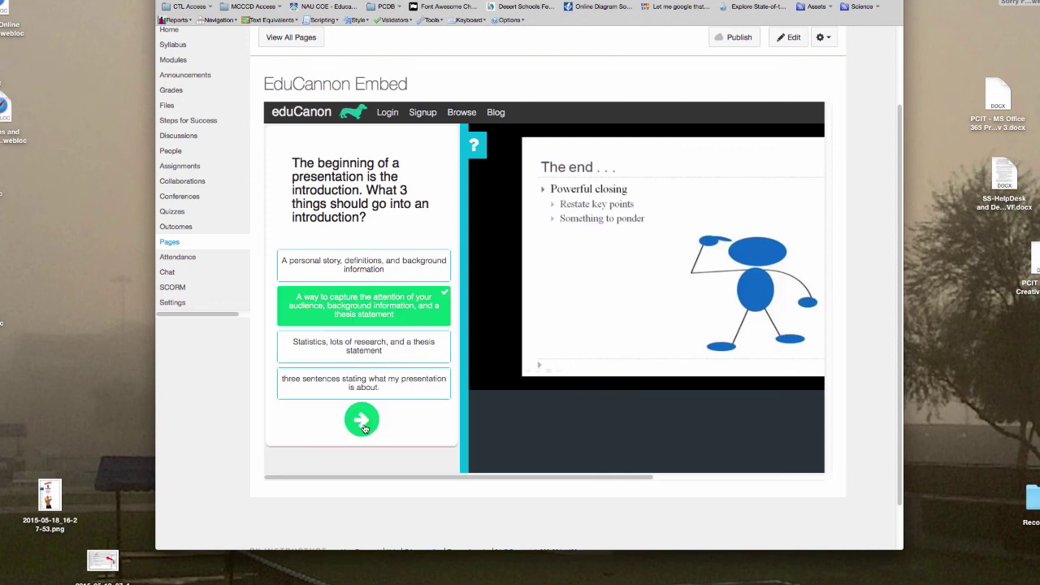
{"action": "left_click", "coordinate": [362, 419]}
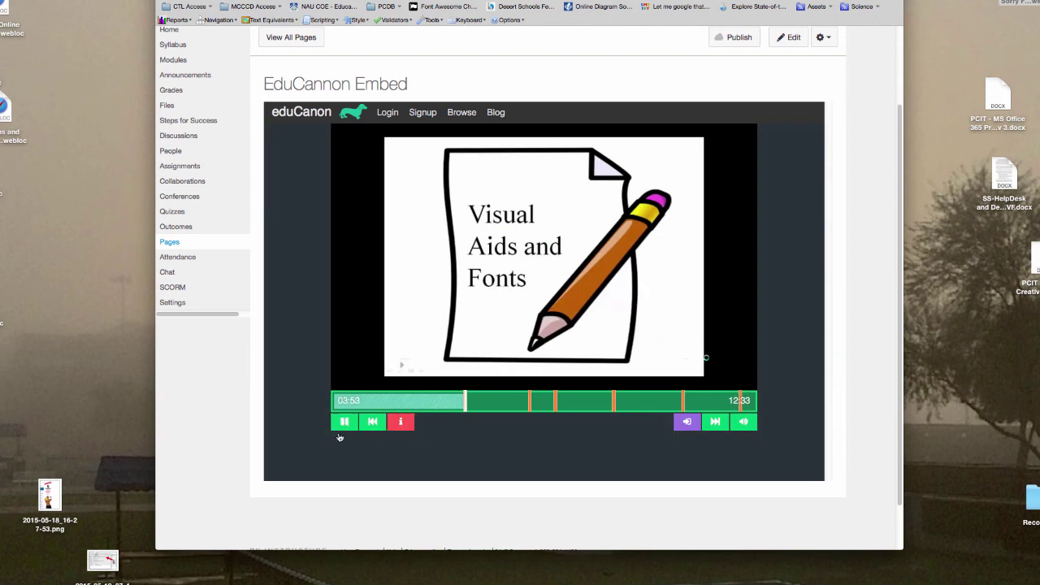
{"action": "left_click", "coordinate": [344, 423]}
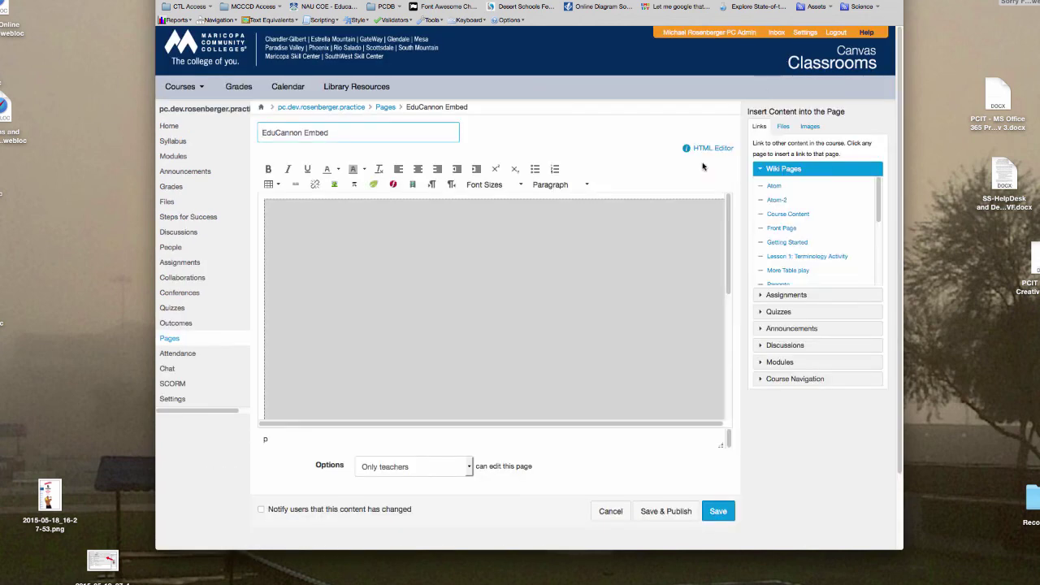
Show the page's HTML code, then switch to the eduCanon window in Chrome and copy the video's public web address.
{"action": "left_click", "coordinate": [708, 148]}
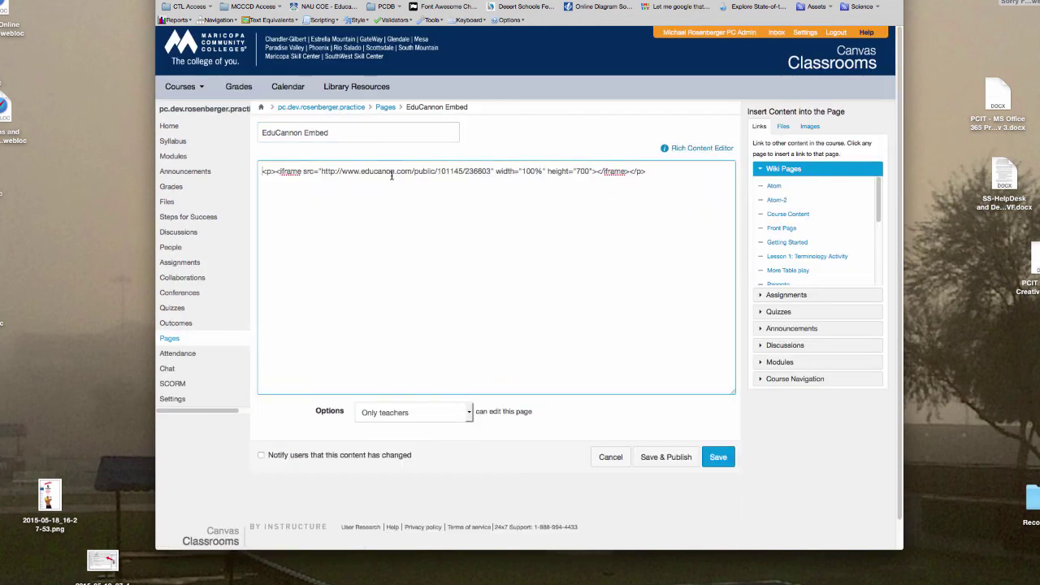
{"action": "left_click_drag", "start_coordinate": [322, 172], "coordinate": [487, 173]}
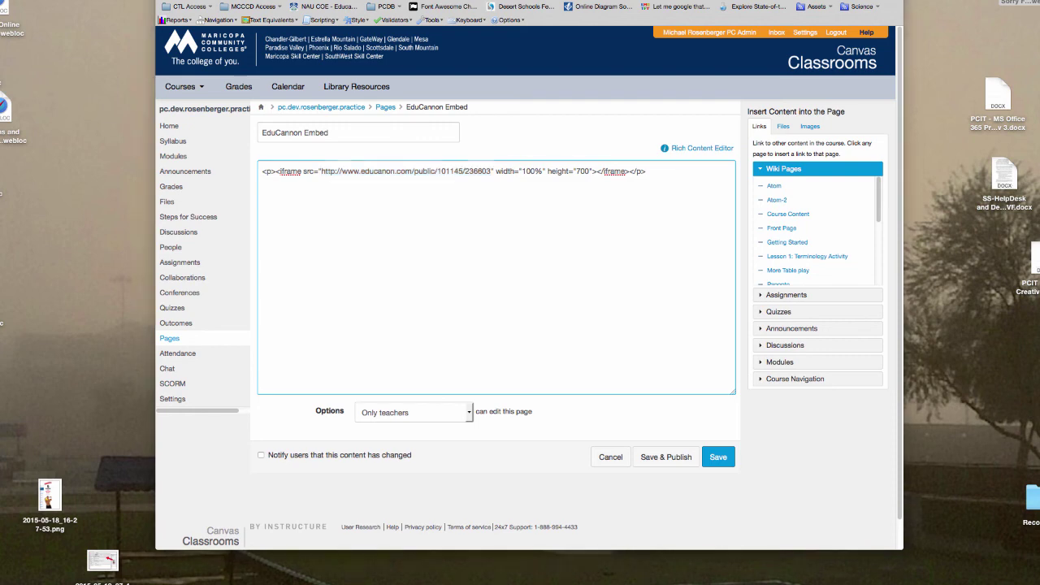
{"action": "key", "text": "super+grave"}
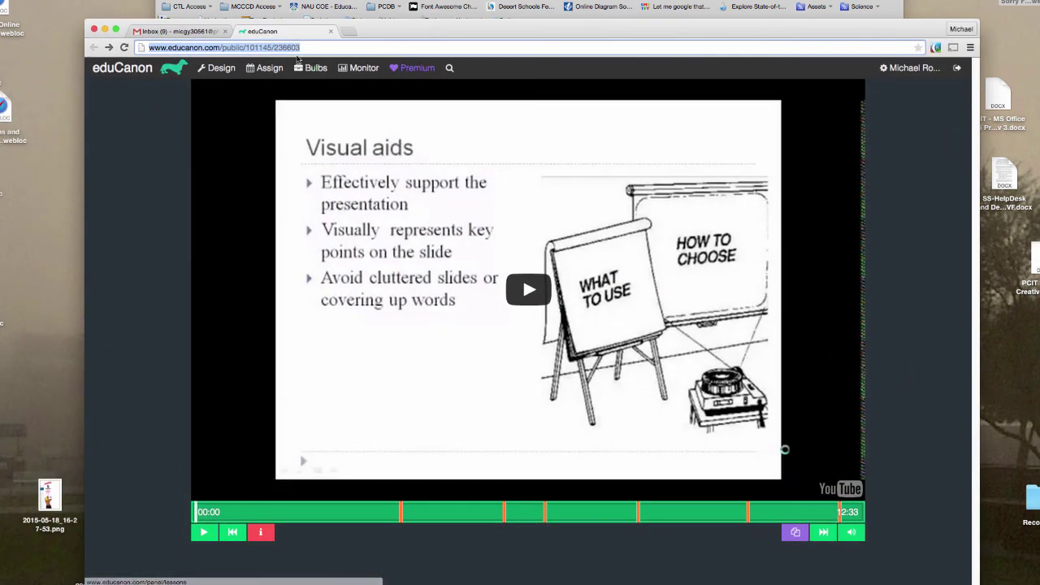
{"action": "right_click", "coordinate": [292, 47]}
{"action": "left_click", "coordinate": [308, 63]}
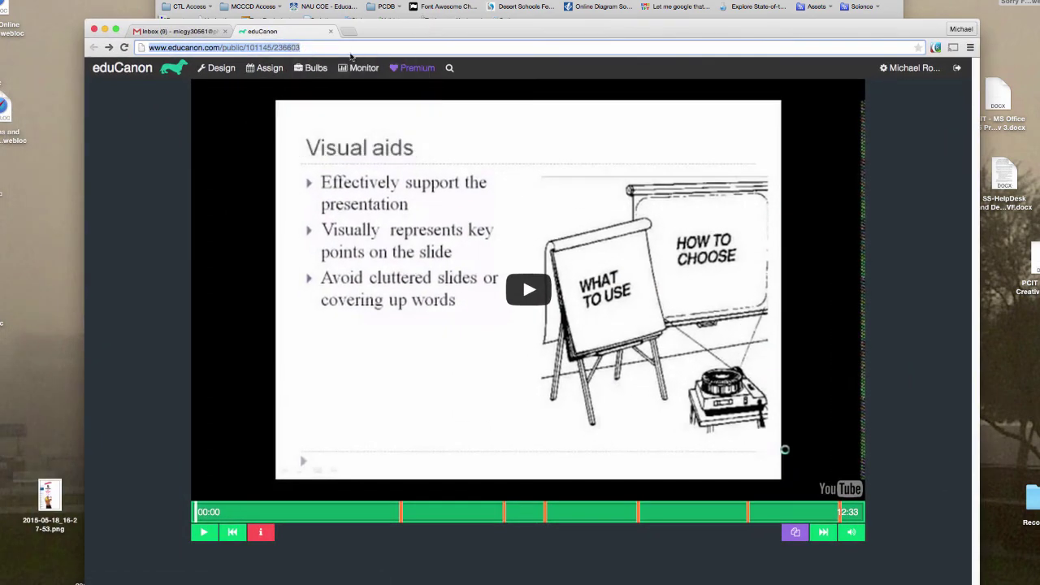
{"action": "key", "text": "super+grave"}
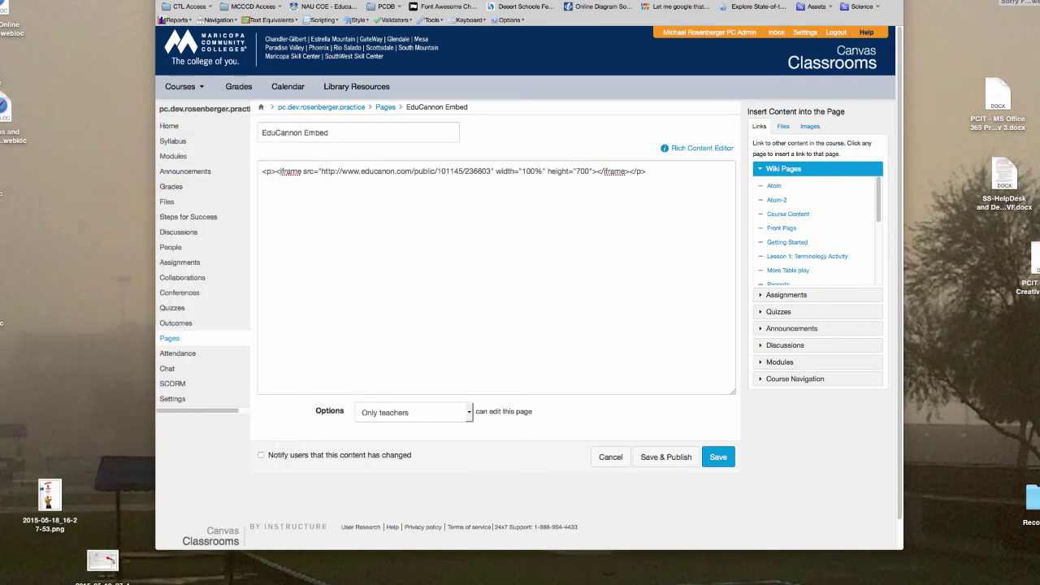
{"action": "left_click_drag", "start_coordinate": [493, 171], "coordinate": [322, 172]}
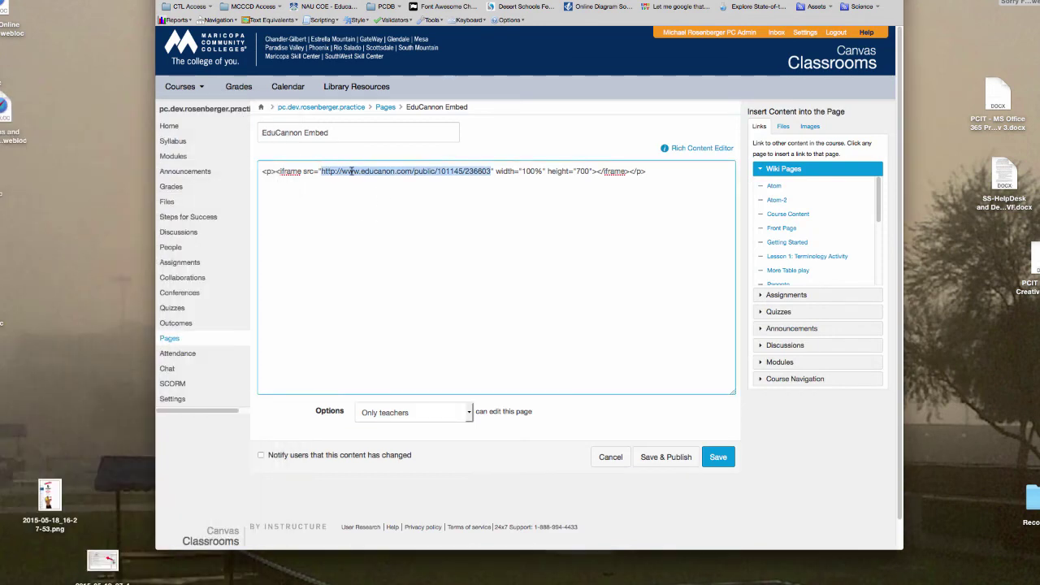
{"action": "right_click", "coordinate": [351, 171]}
{"action": "left_click", "coordinate": [410, 228]}
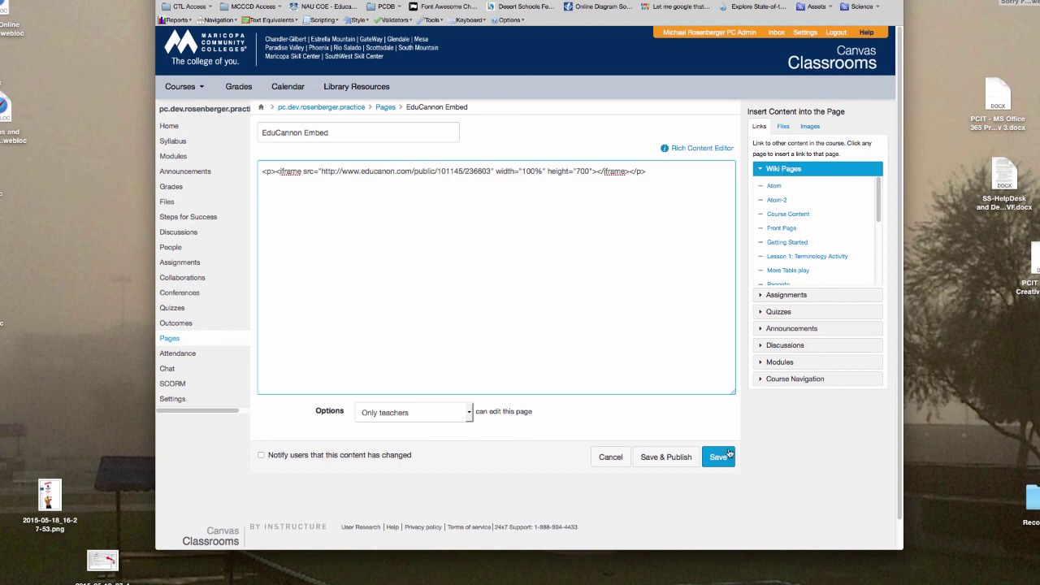
Return the EduCannon Embed page to the rich content view and save it.
{"action": "left_click", "coordinate": [704, 148]}
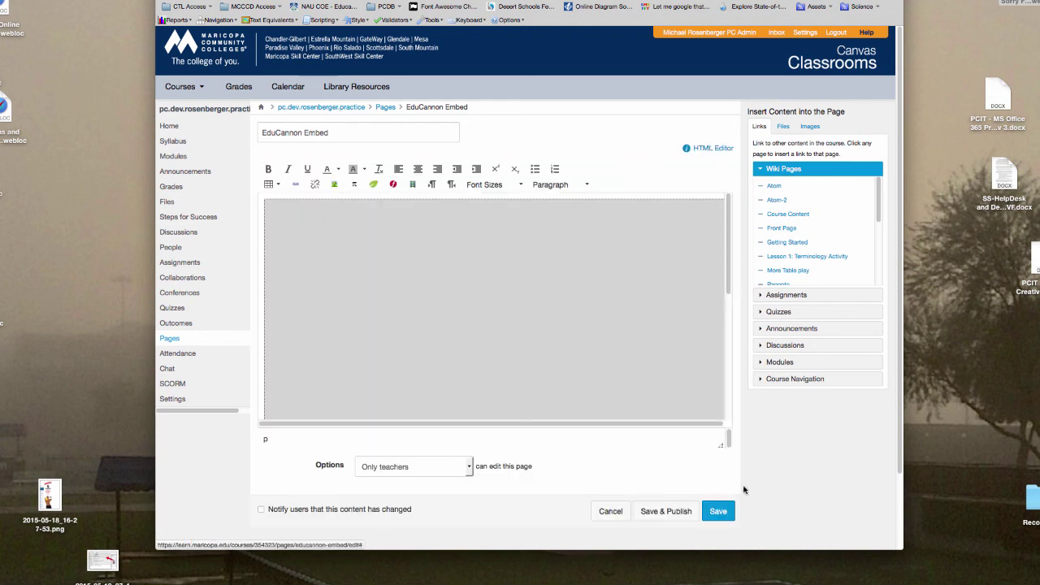
{"action": "left_click", "coordinate": [718, 511]}
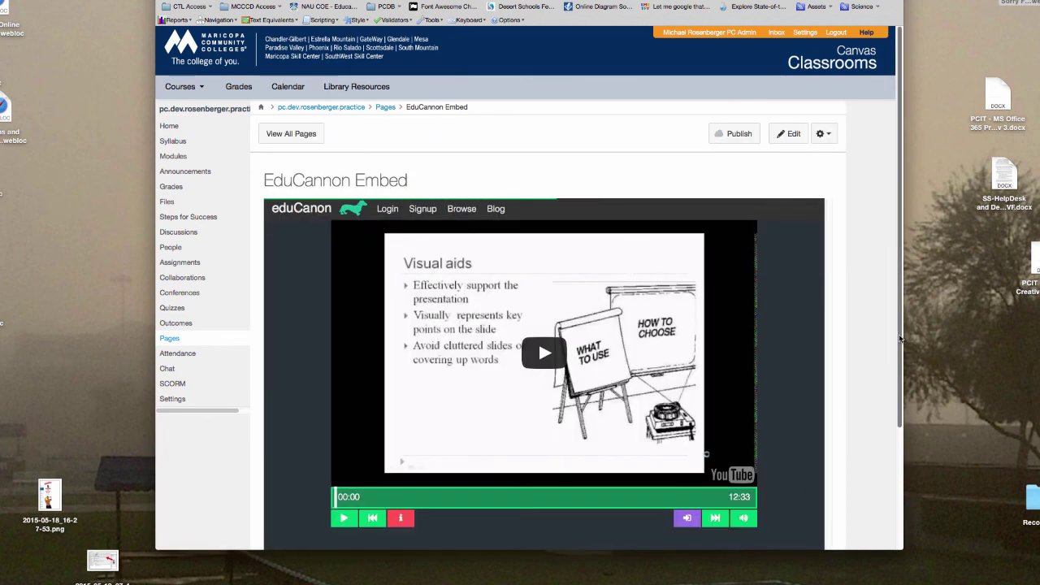
{"action": "left_click_drag", "start_coordinate": [900, 340], "coordinate": [888, 185]}
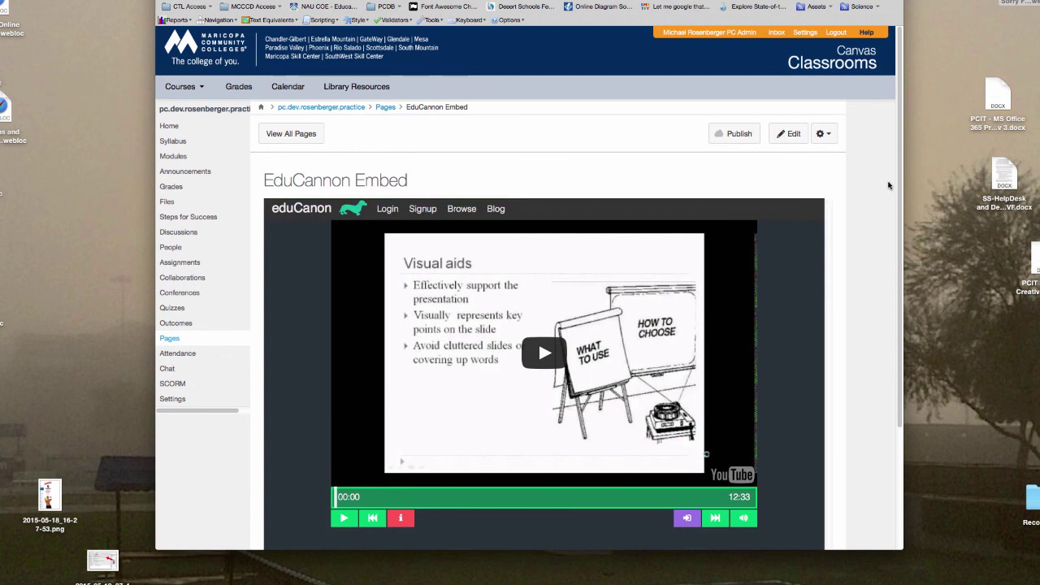